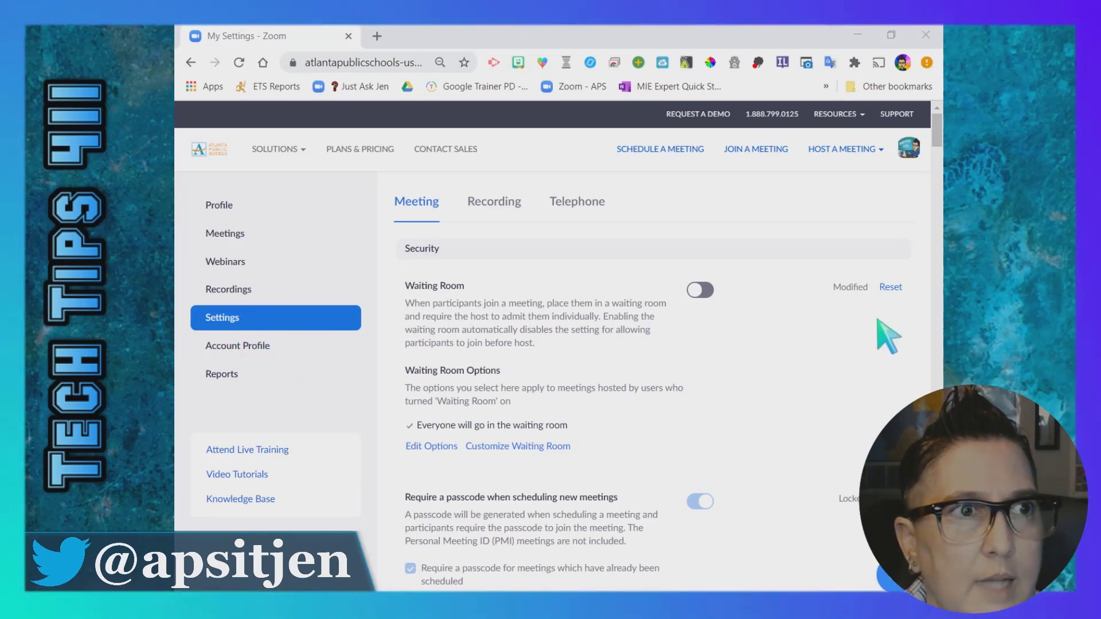
scroll(680, 362, down, 10)
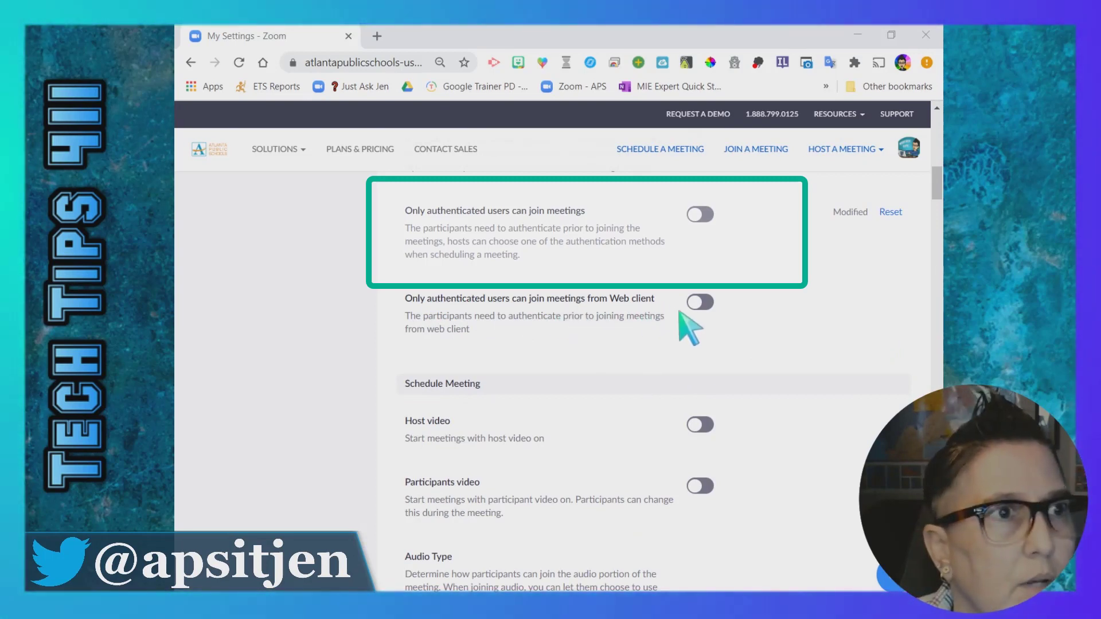
Step: Switch on 'Only authenticated users can join meetings' in the meeting settings
click(700, 214)
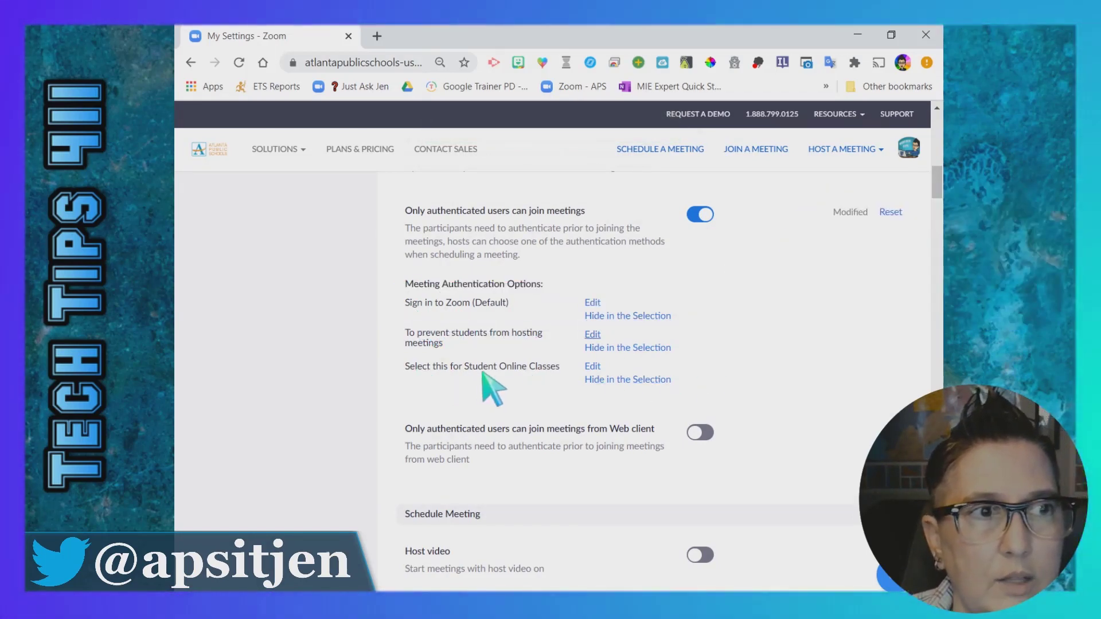
Step: Make 'Select this for Student Online Classes' the default authentication option
click(593, 368)
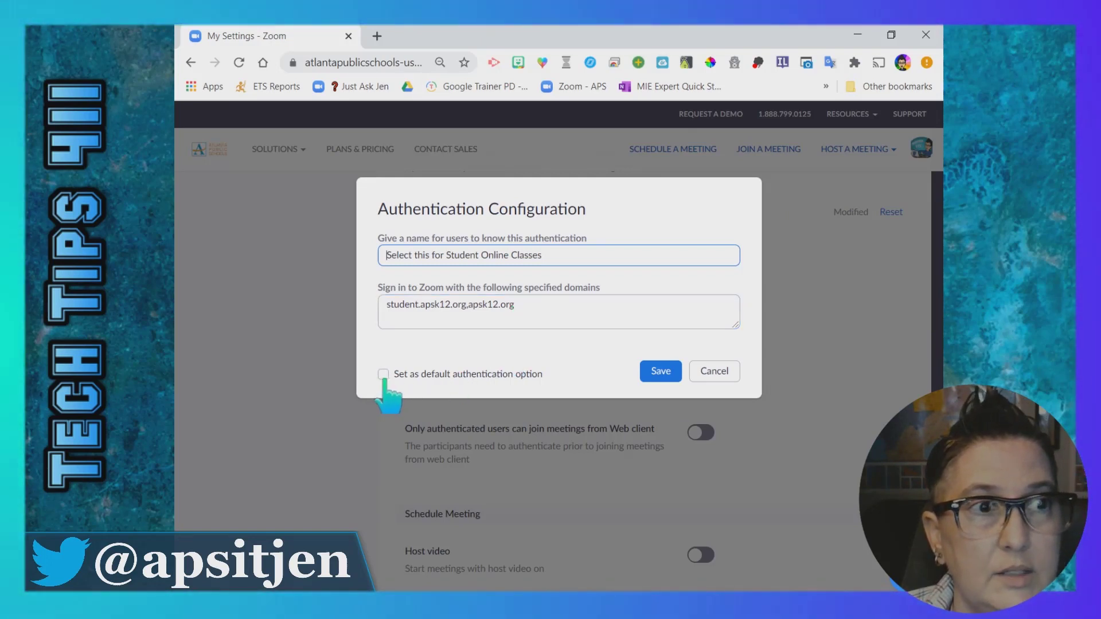
click(383, 375)
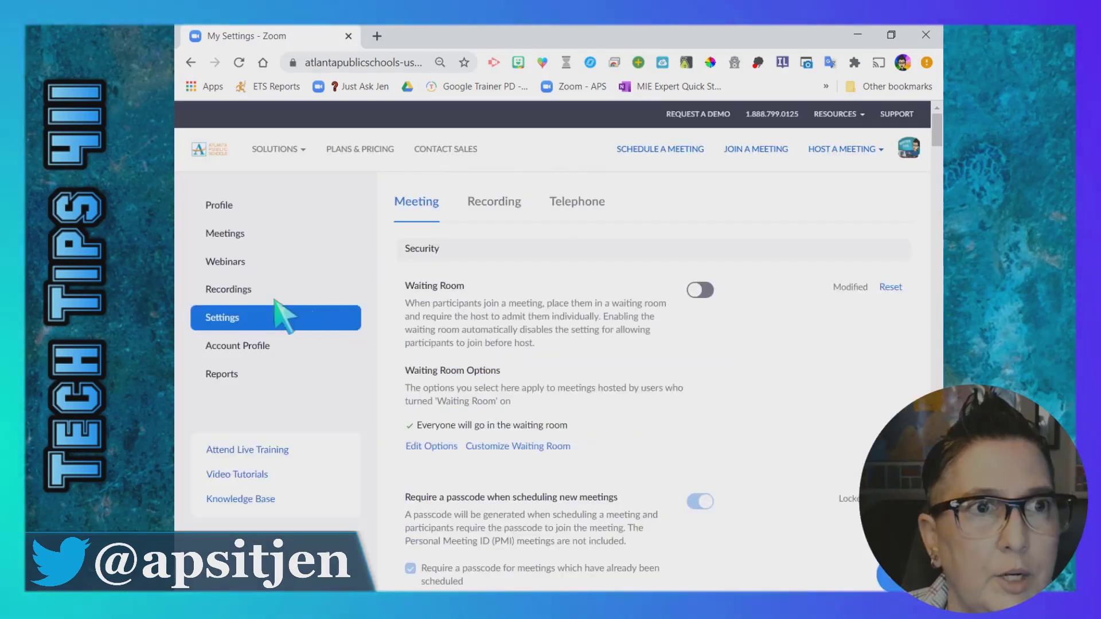
Step: Open the recurring 'Just Ask Jen' meeting for editing from the Meetings list
click(226, 233)
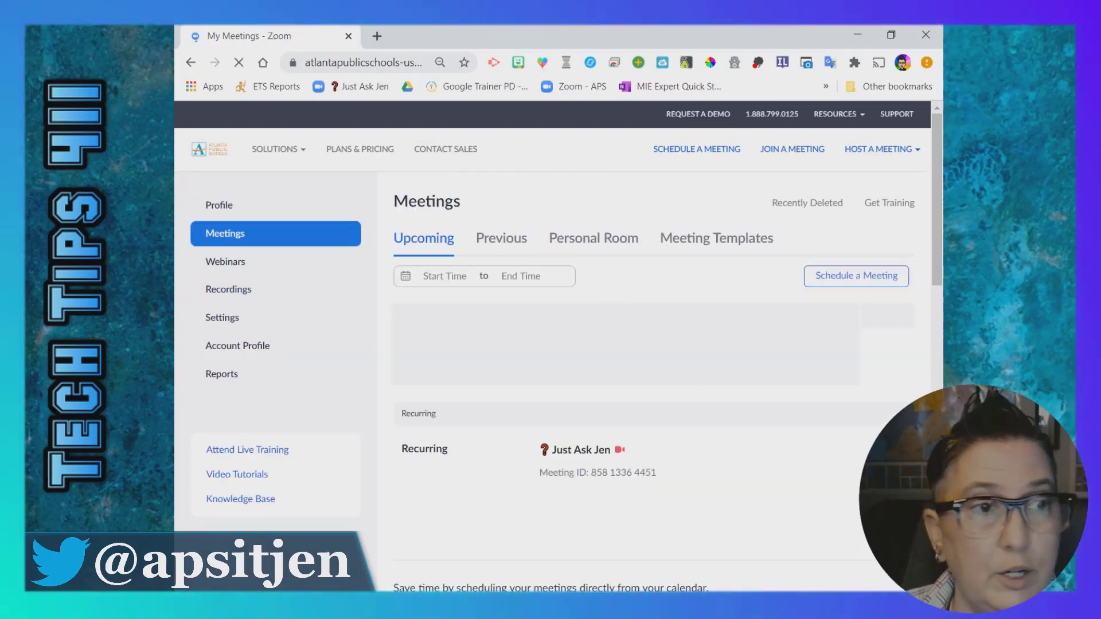
mouse_move(653, 460)
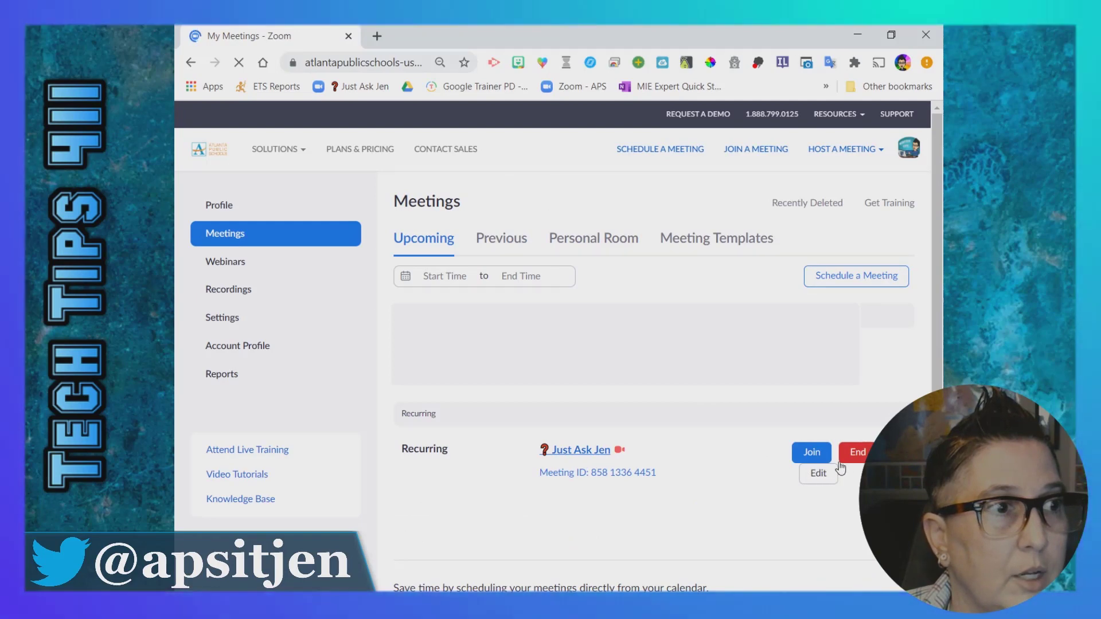
click(817, 473)
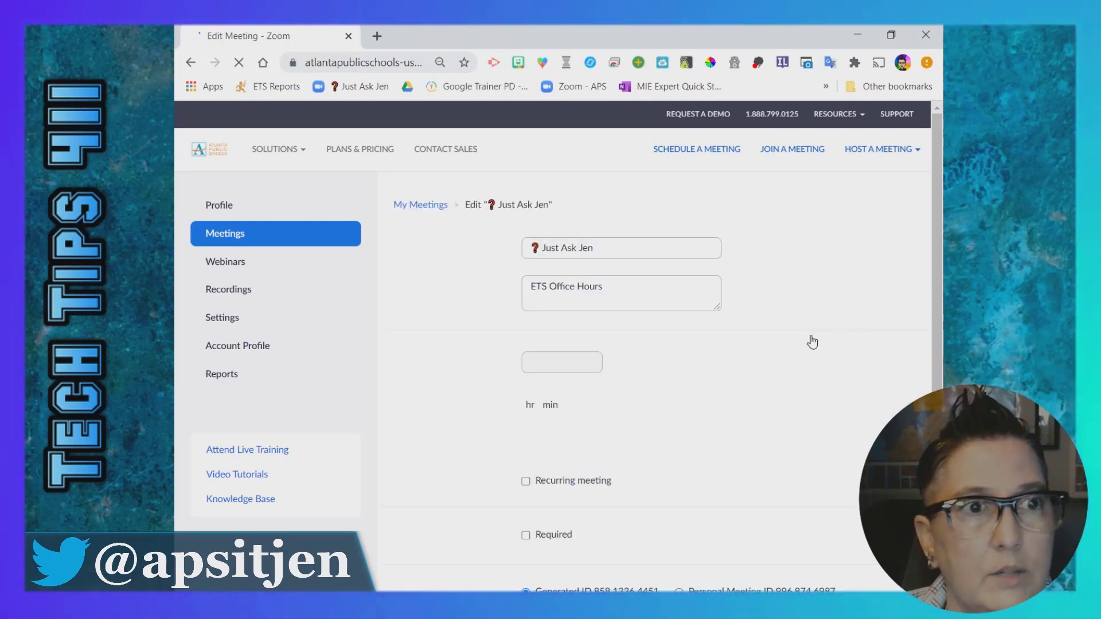
scroll(801, 356, down, 3)
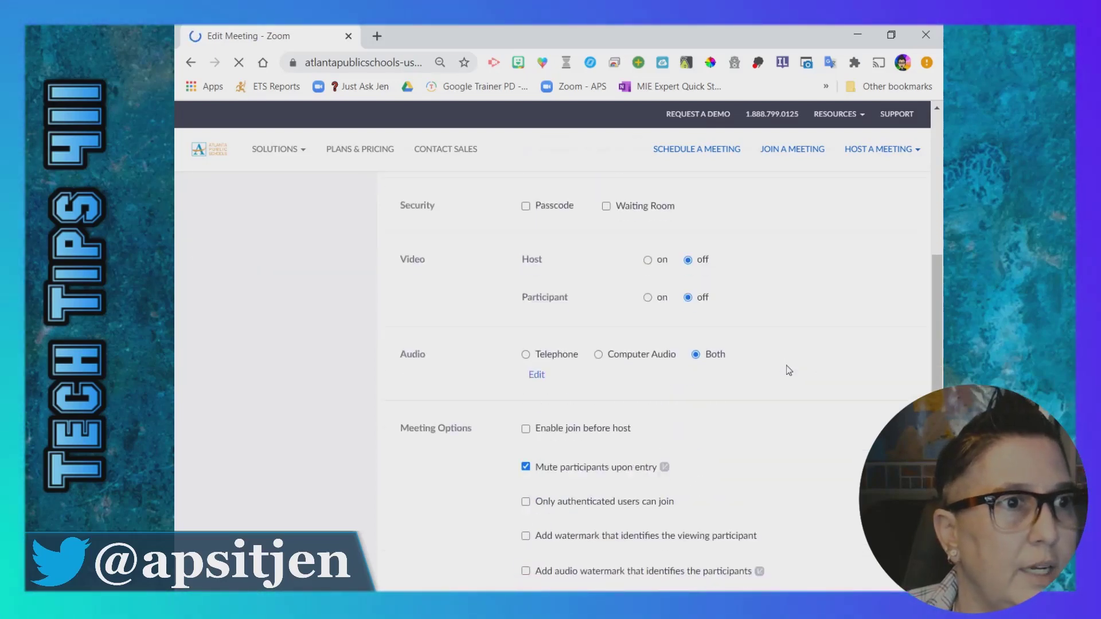
scroll(786, 365, down, 3)
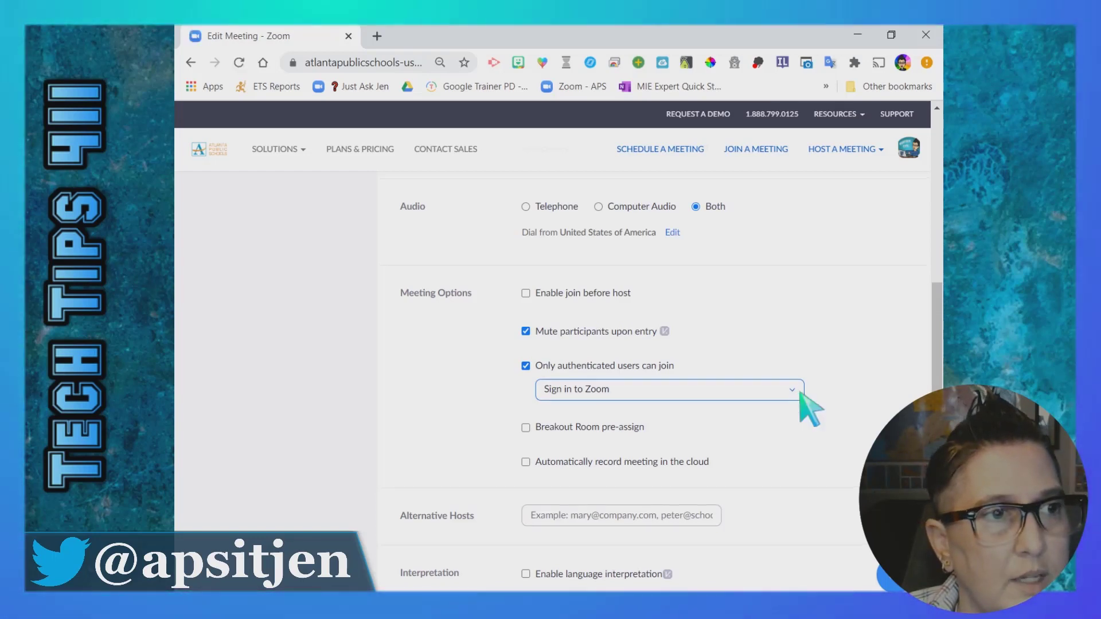
Step: Set this meeting's authentication to 'Select this for Student Online Classes'
click(799, 394)
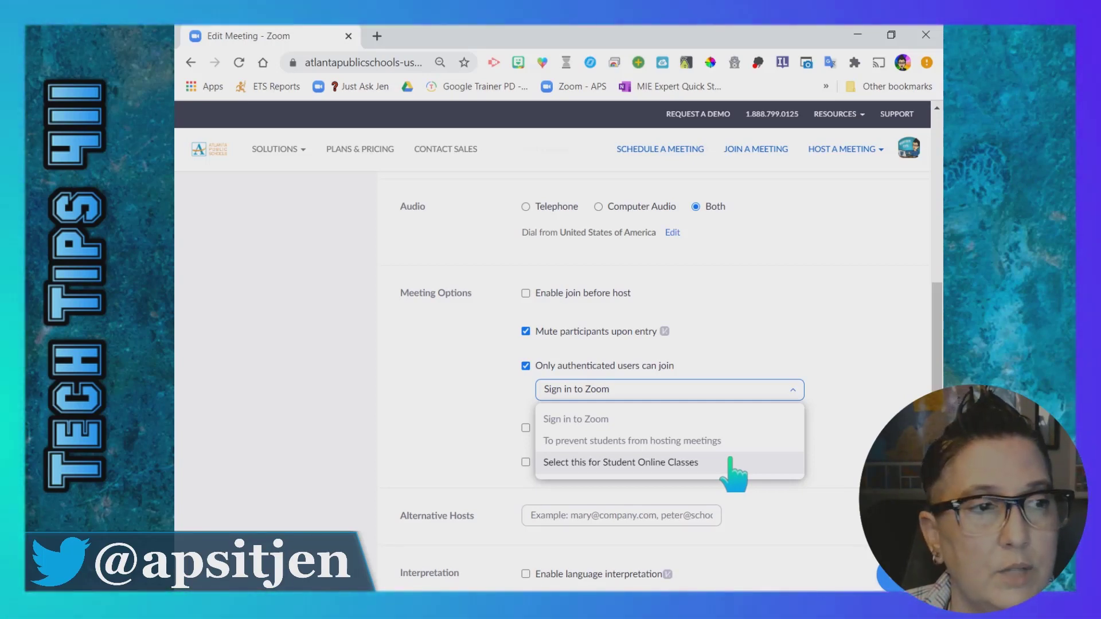
click(729, 463)
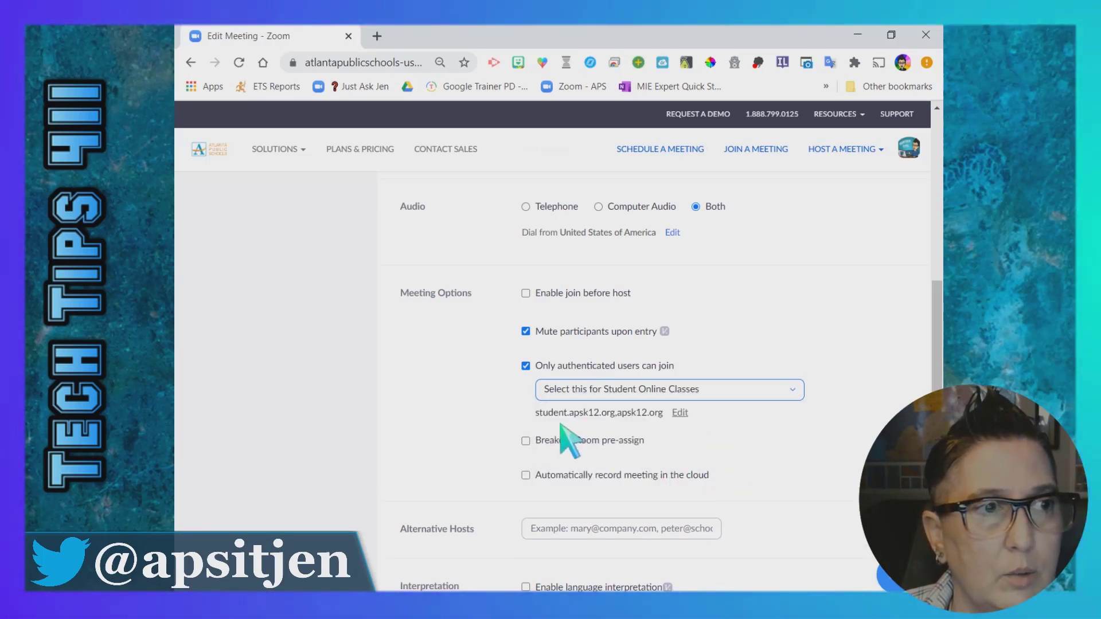